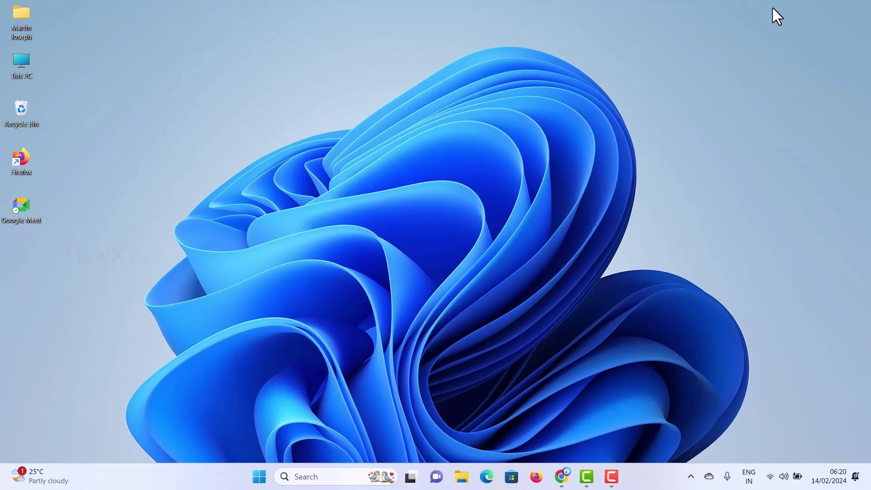
- Launch the Camera app from a Start menu search and see the live webcam feed
key(super)
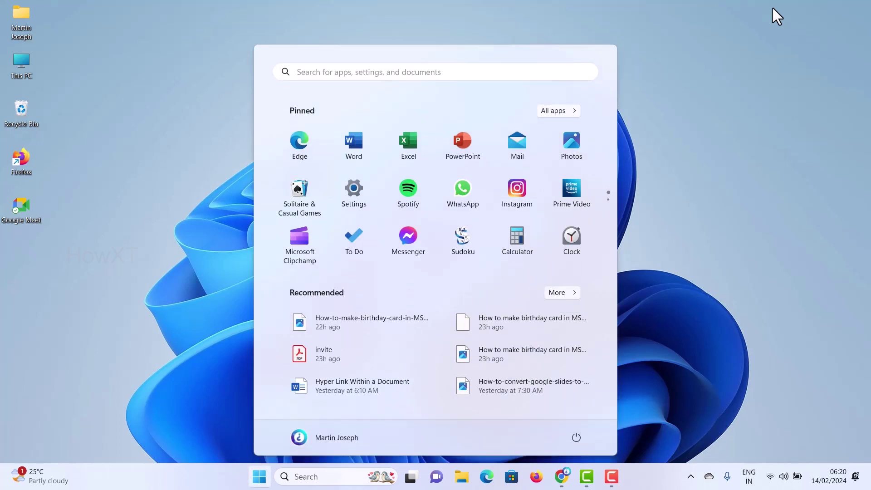
text(came)
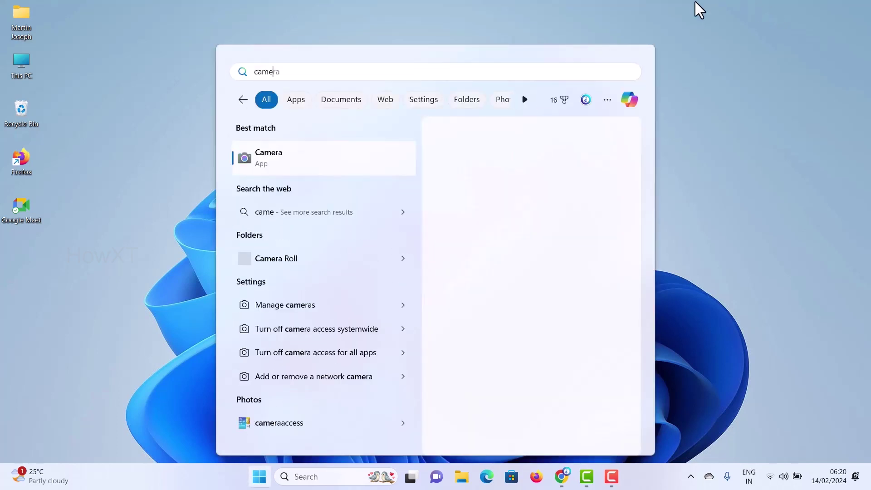
click(304, 164)
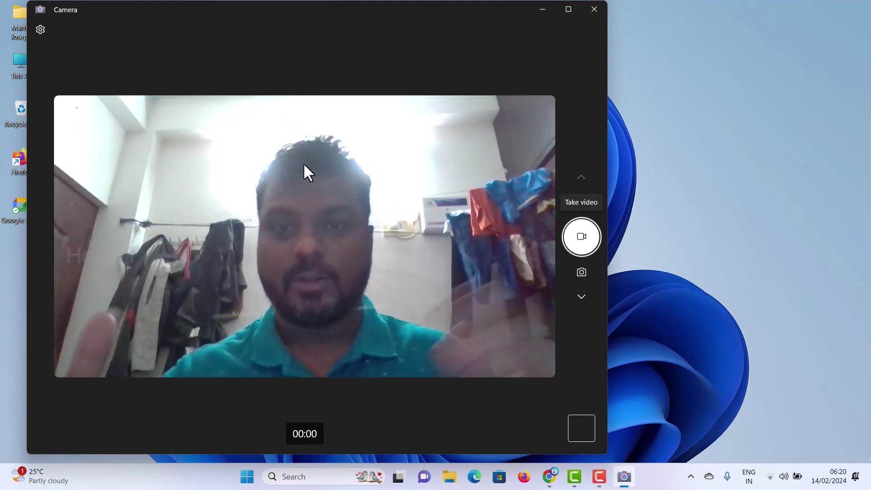
- Close Camera and start a Start menu search for Device Manager
click(594, 9)
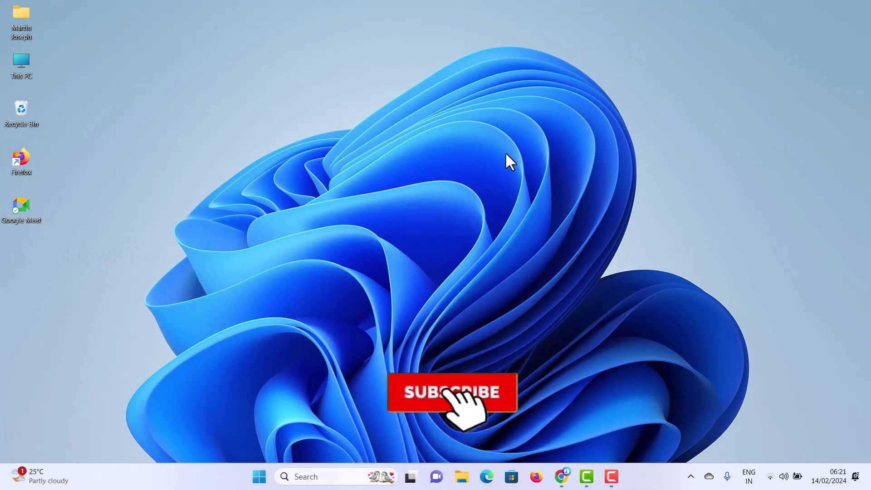
click(259, 478)
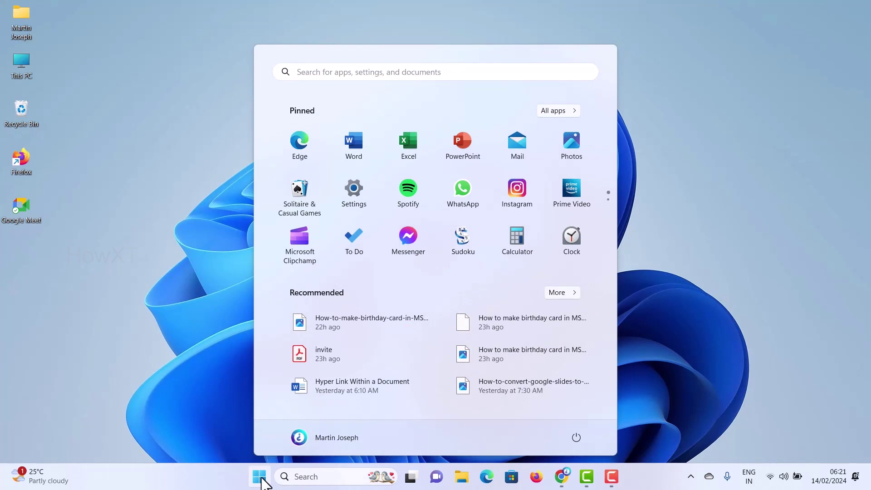
click(375, 74)
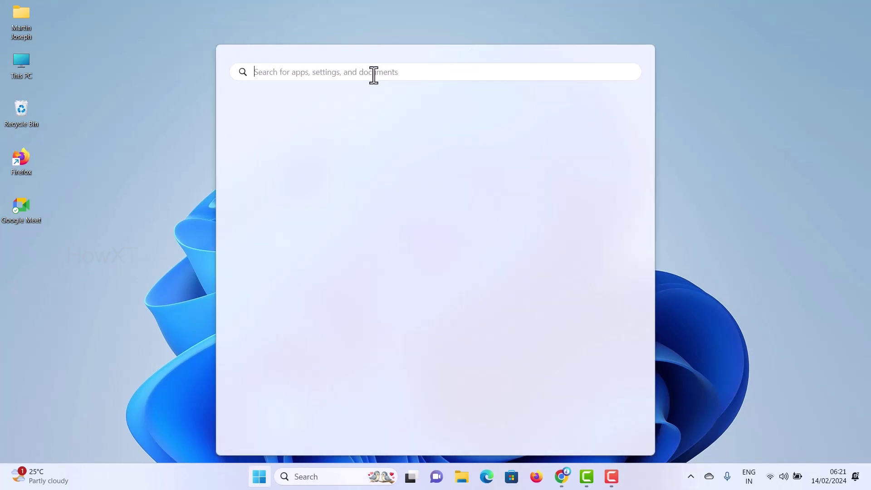
text(devi)
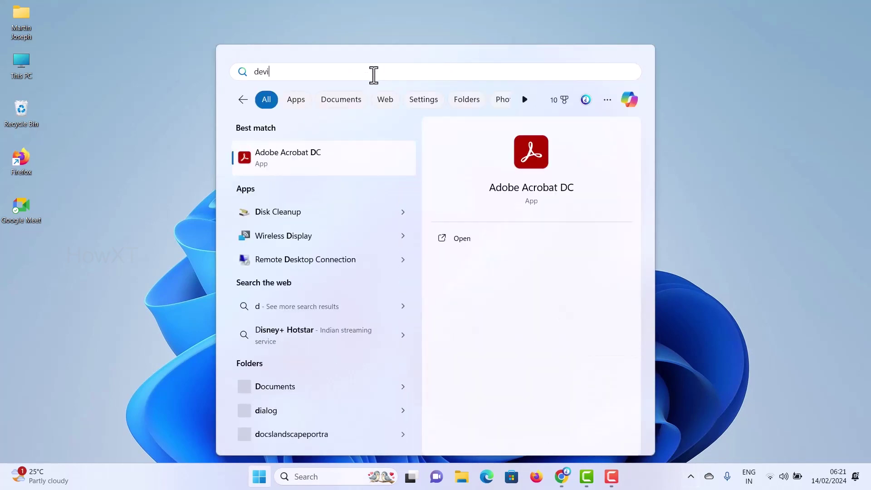
text(ce)
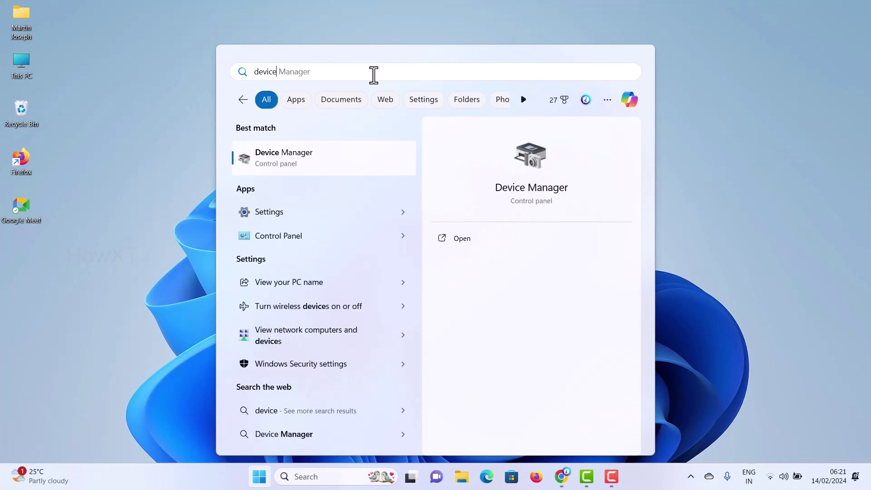
- Launch Device Manager maximized and expand Cameras to show Integrated Camera
click(280, 159)
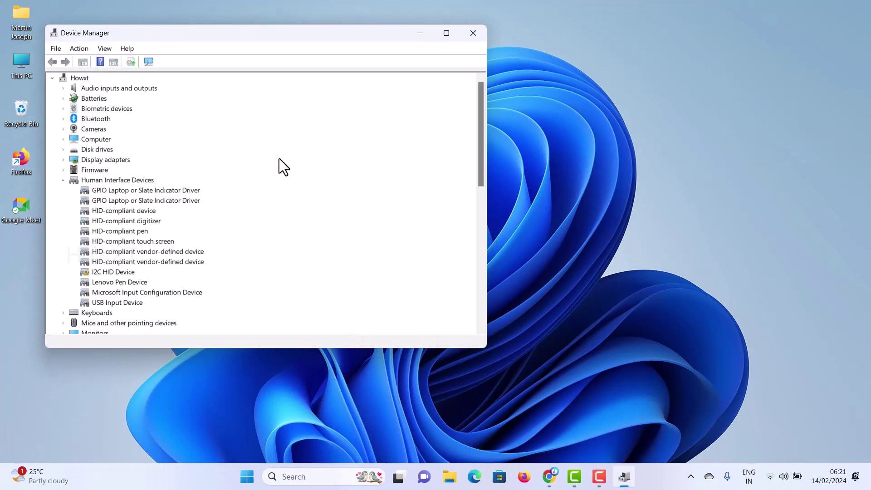
click(447, 34)
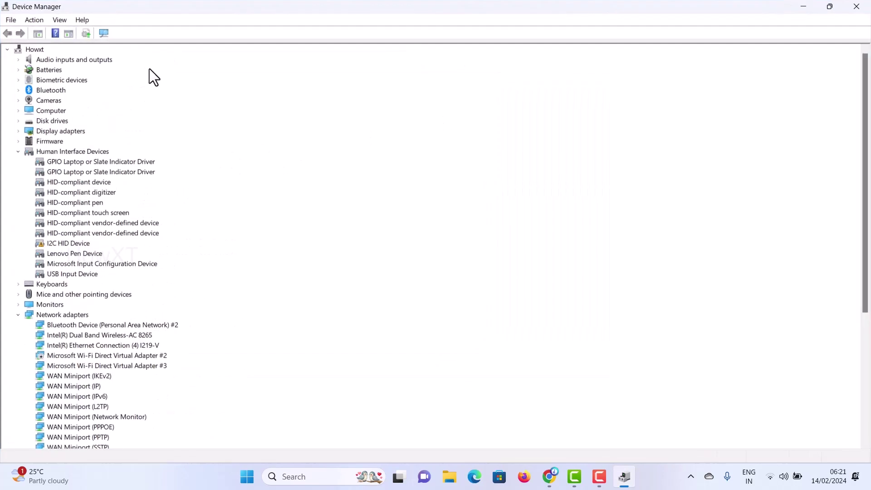
click(18, 103)
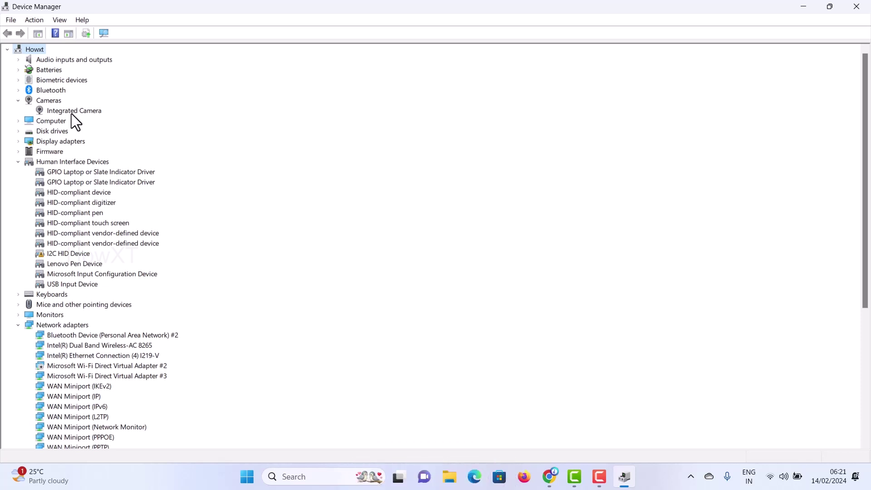
- Disable Integrated Camera from its context menu and confirm the warning with Yes
right_click(71, 114)
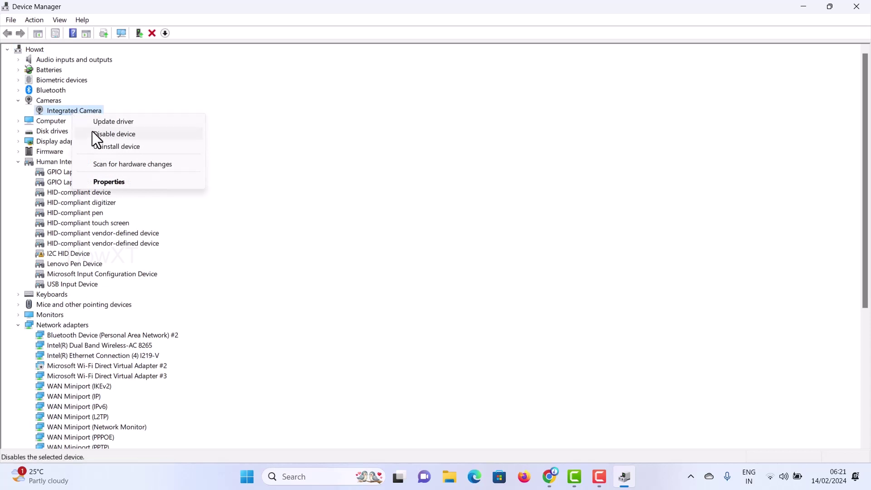
click(96, 135)
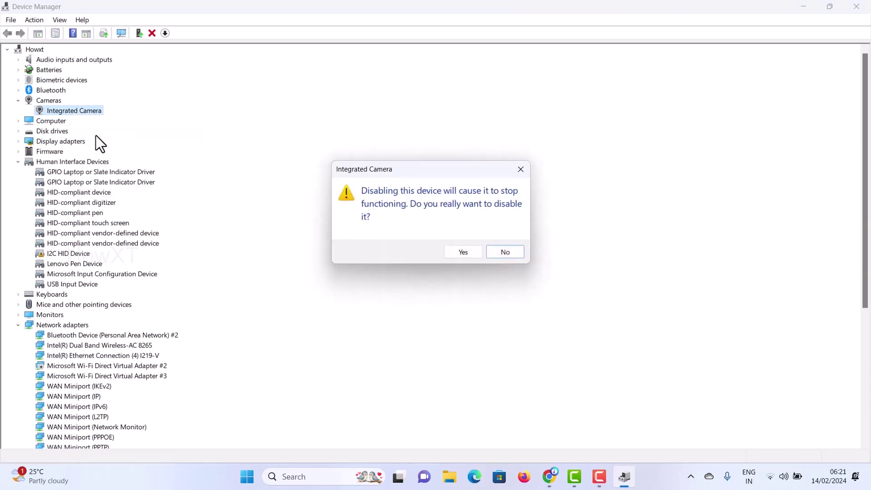
click(459, 253)
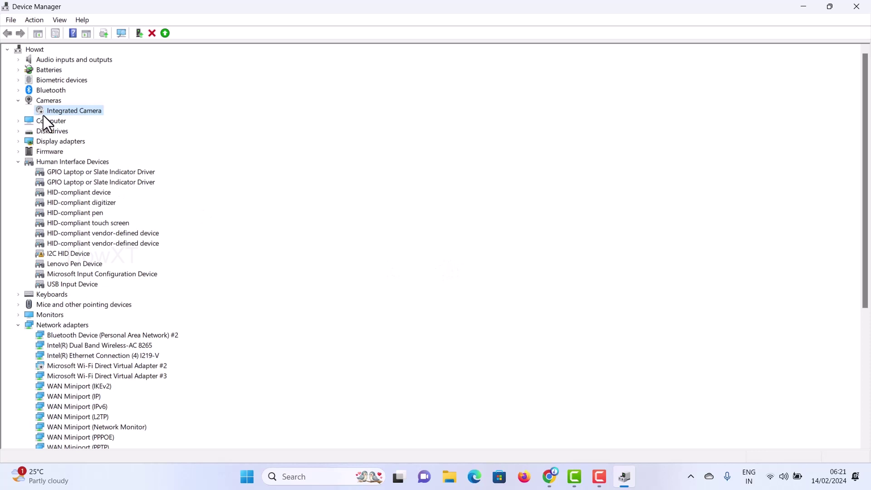
- Reopen Camera, see the 'We can't find your camera' error, and close it
key(super)
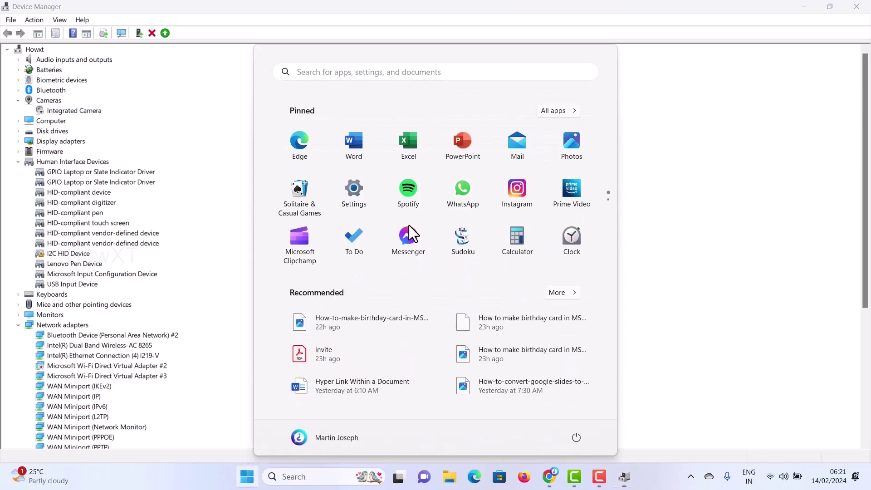
text(cam)
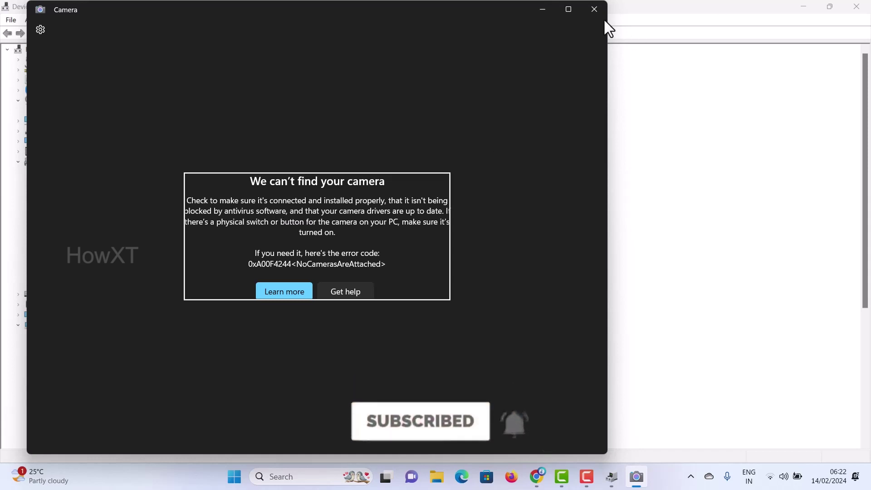
click(594, 10)
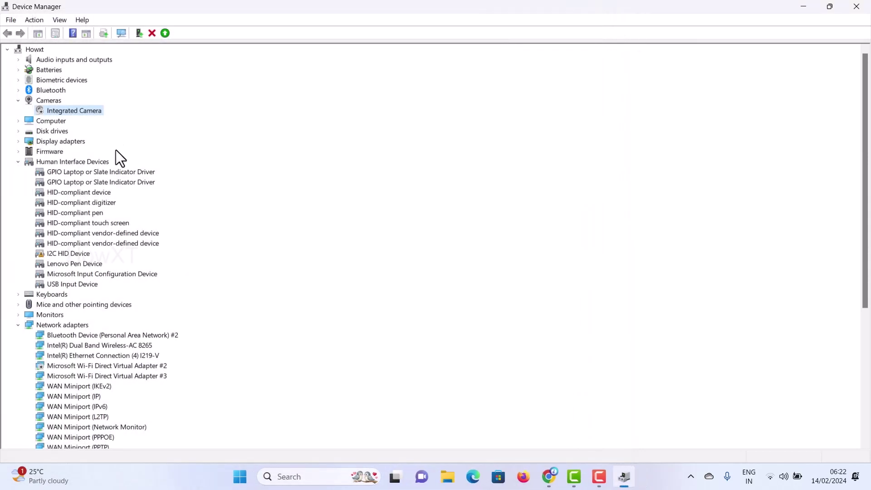
- Turn Integrated Camera back on with Enable device from its context menu
right_click(58, 113)
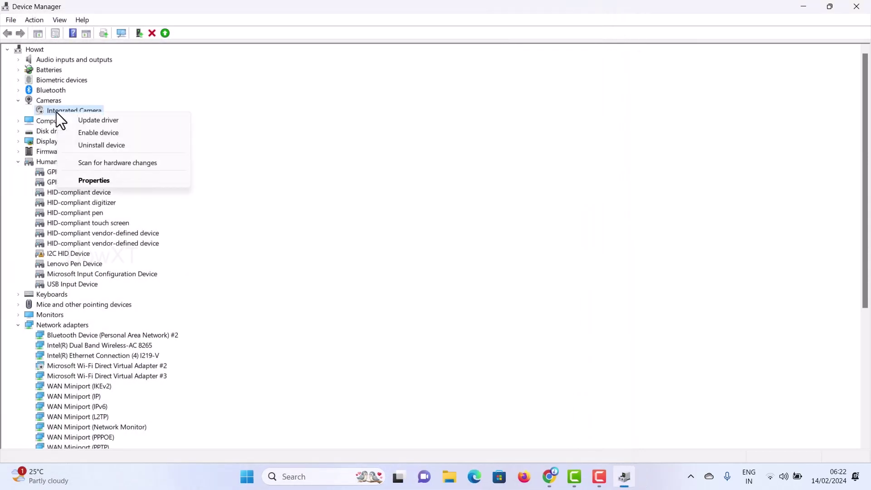
click(98, 133)
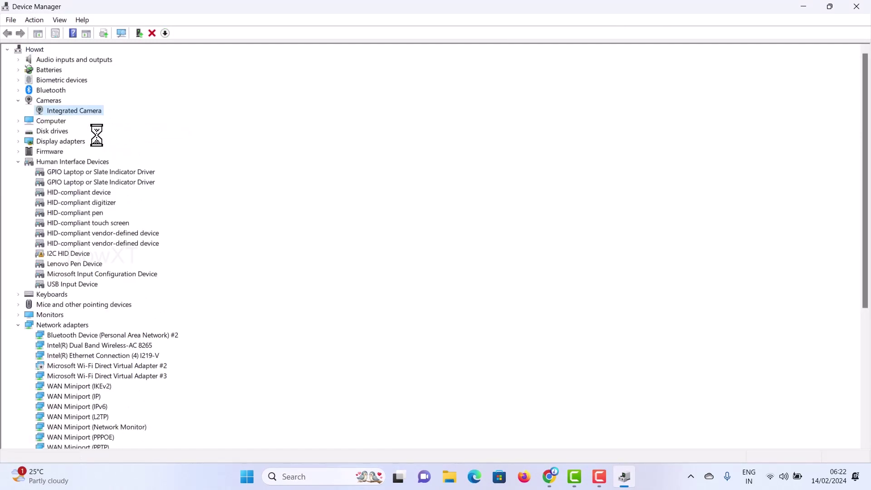
- Reopen Camera to confirm the live feed, then close Camera and Device Manager
key(super)
text(c)
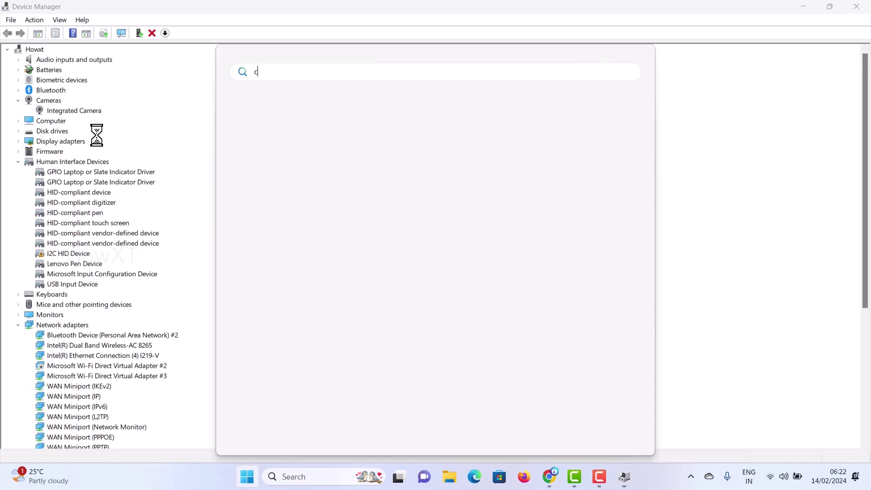
text(a)
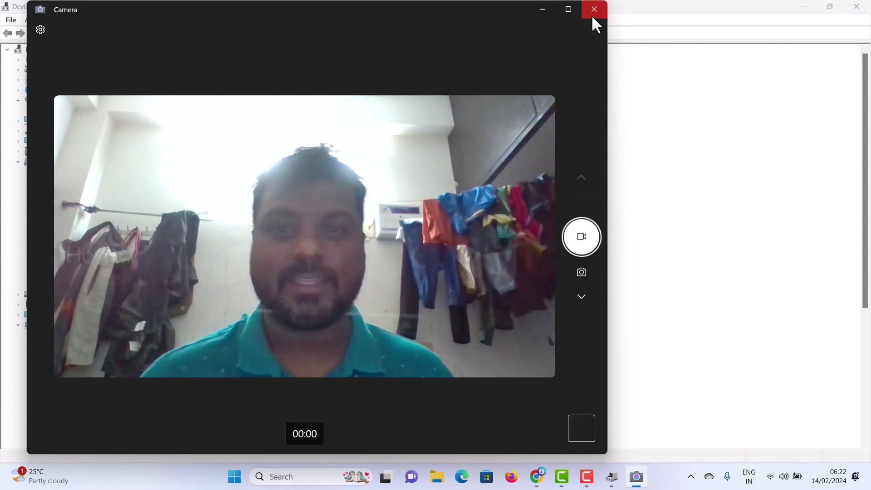
click(593, 11)
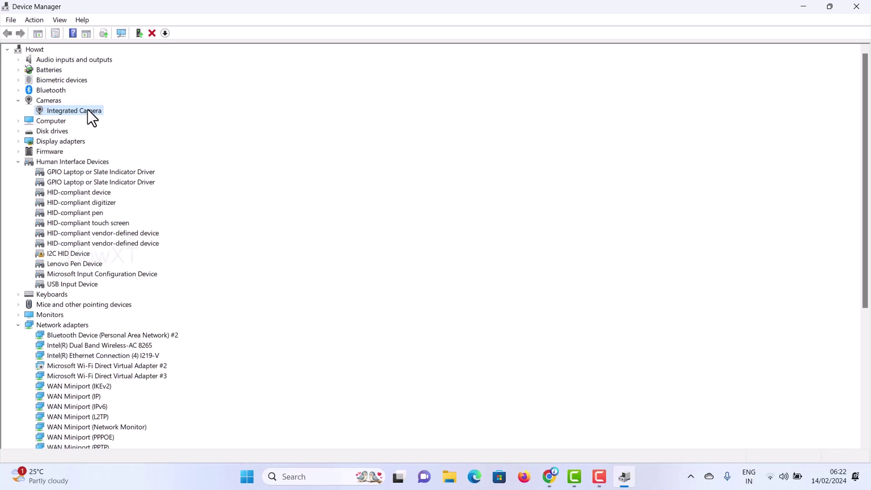
click(855, 7)
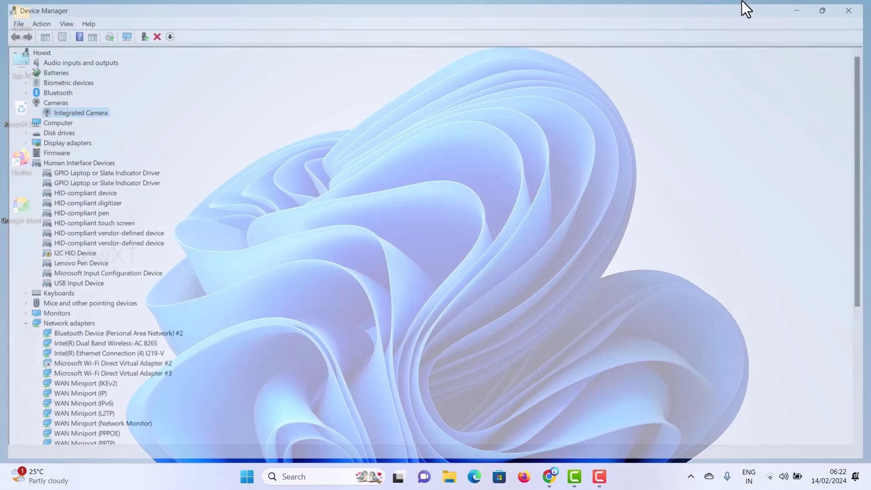